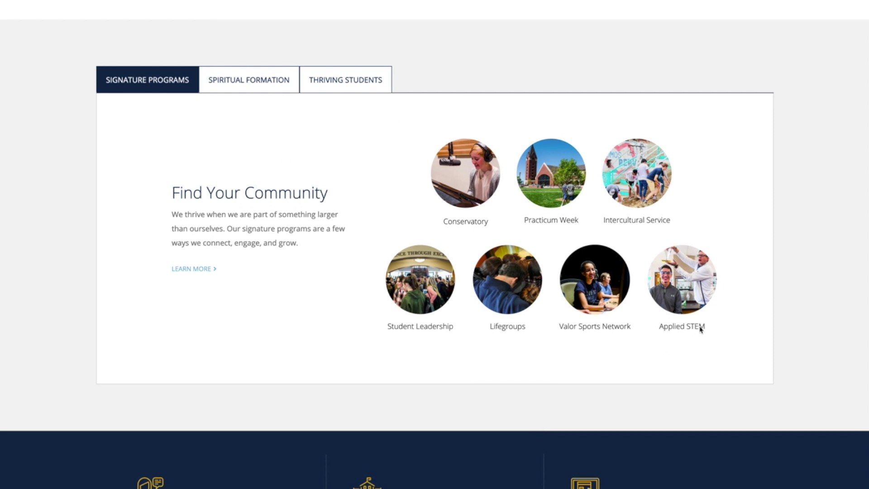
Preview the live site's Spiritual Formation, Thriving Students and Signature Programs tabs, cycling through them twice
{"action": "left_click", "coordinate": [252, 83]}
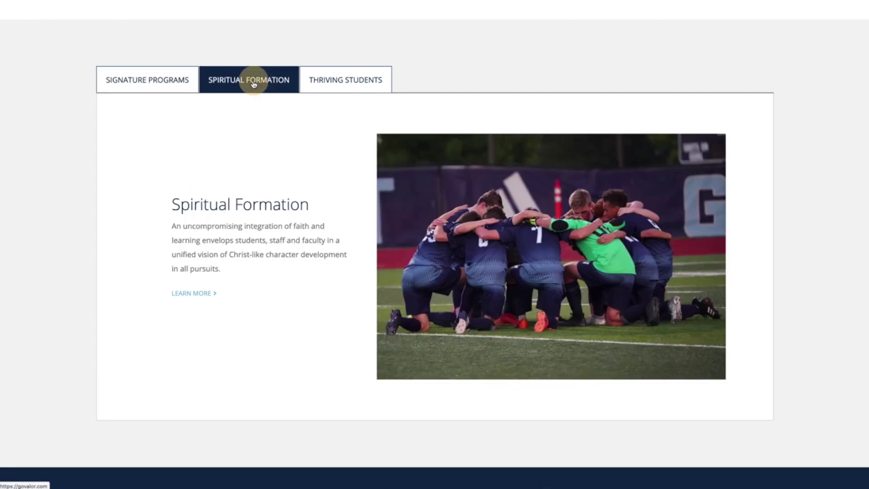
{"action": "left_click", "coordinate": [331, 82]}
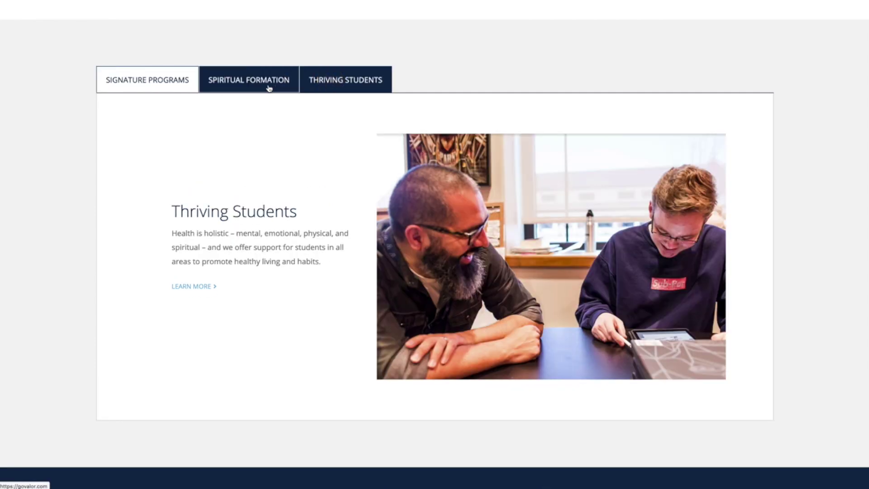
{"action": "left_click", "coordinate": [183, 82]}
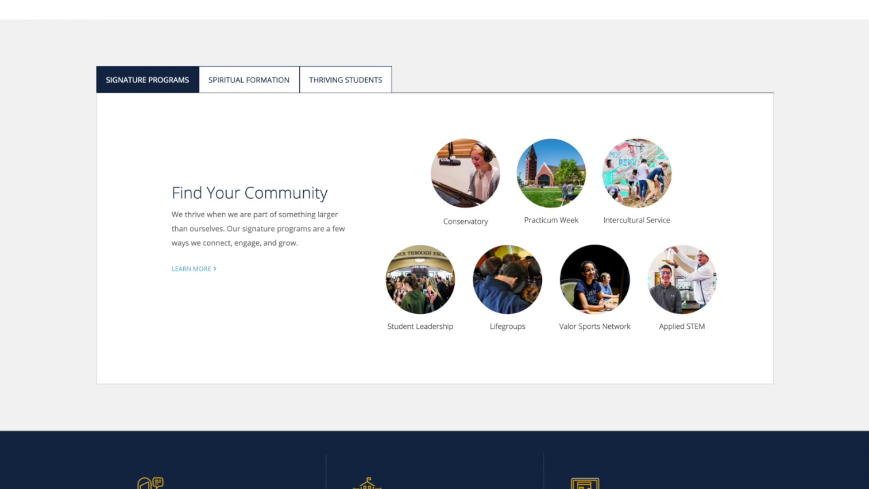
{"action": "left_click", "coordinate": [259, 86]}
{"action": "left_click", "coordinate": [341, 81]}
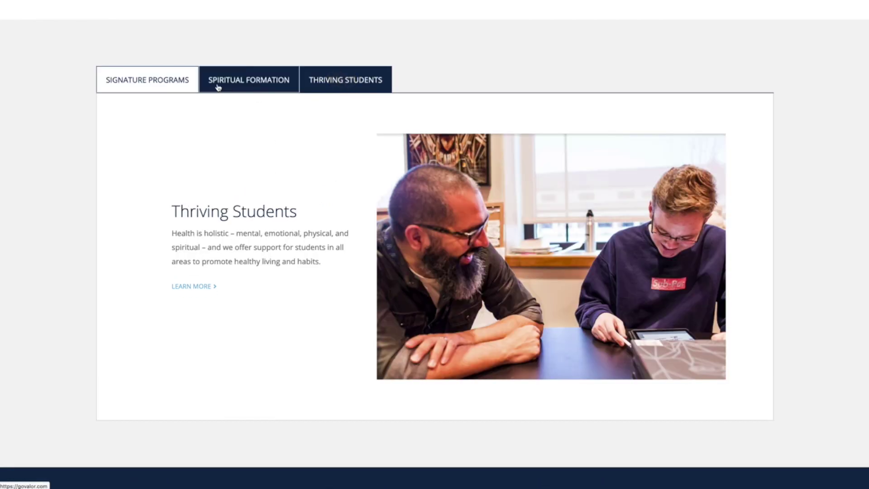
{"action": "left_click", "coordinate": [158, 85]}
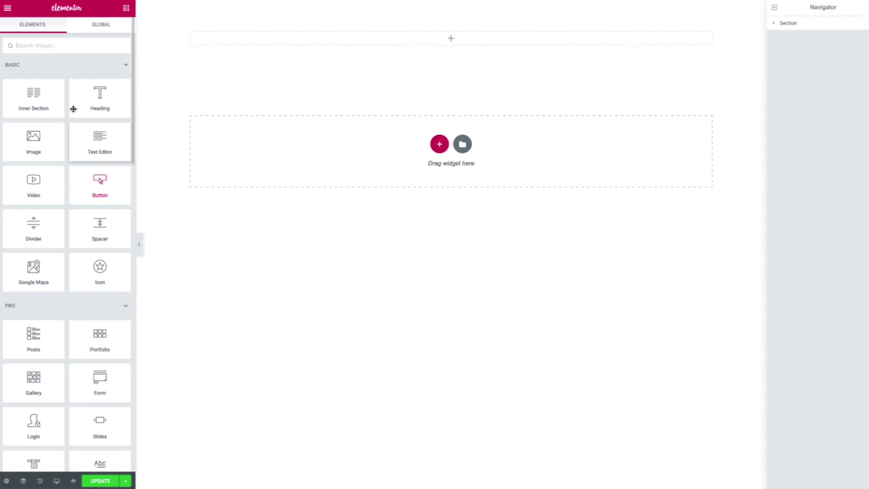
Search for 'tabs' and drop a Tabs widget into the empty top section
{"action": "left_click", "coordinate": [73, 42]}
{"action": "type", "text": "tabs"}
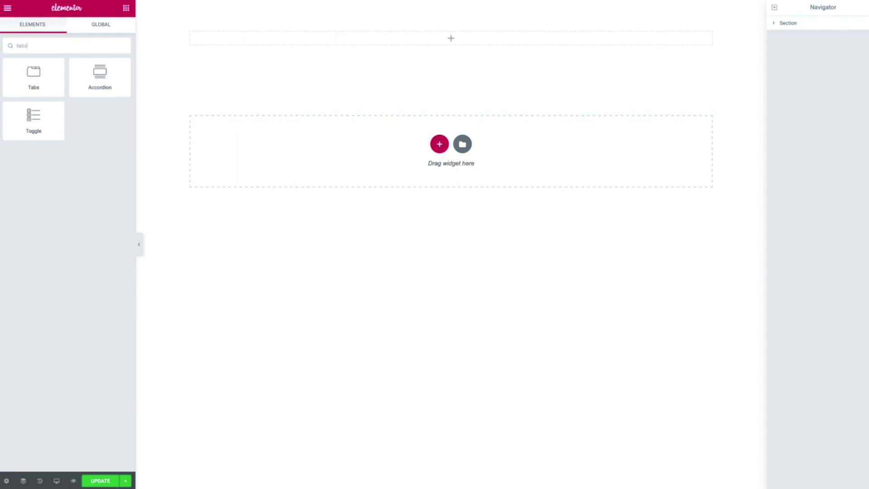
{"action": "left_click_drag", "start_coordinate": [52, 74], "coordinate": [303, 48]}
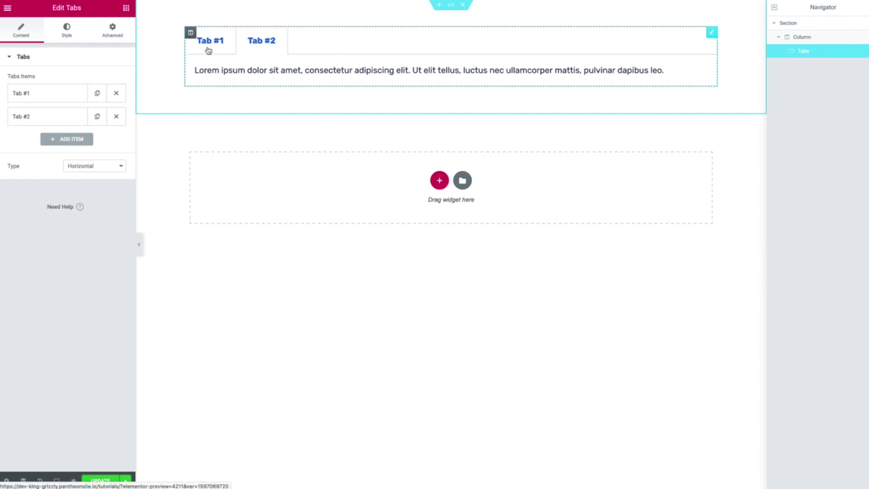
Switch Tab #1's description editor to Text mode, then go back to the saved templates list
{"action": "left_click", "coordinate": [267, 49]}
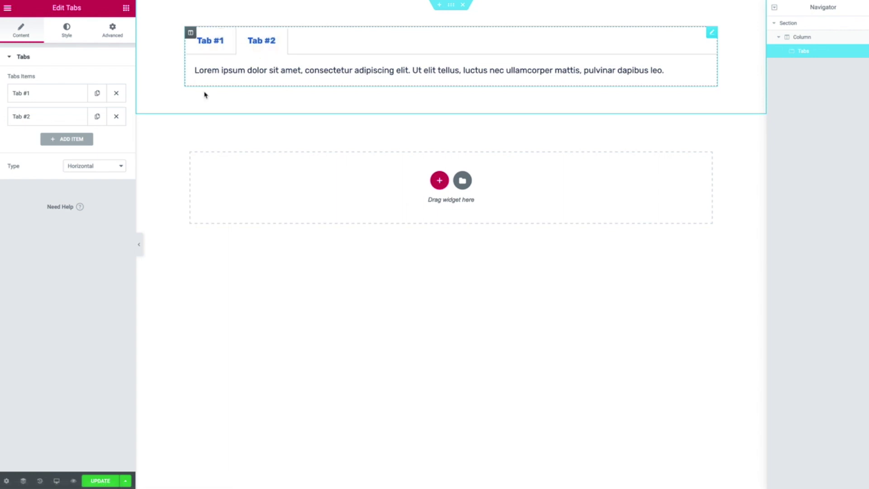
{"action": "left_click", "coordinate": [33, 116]}
{"action": "left_click", "coordinate": [37, 98]}
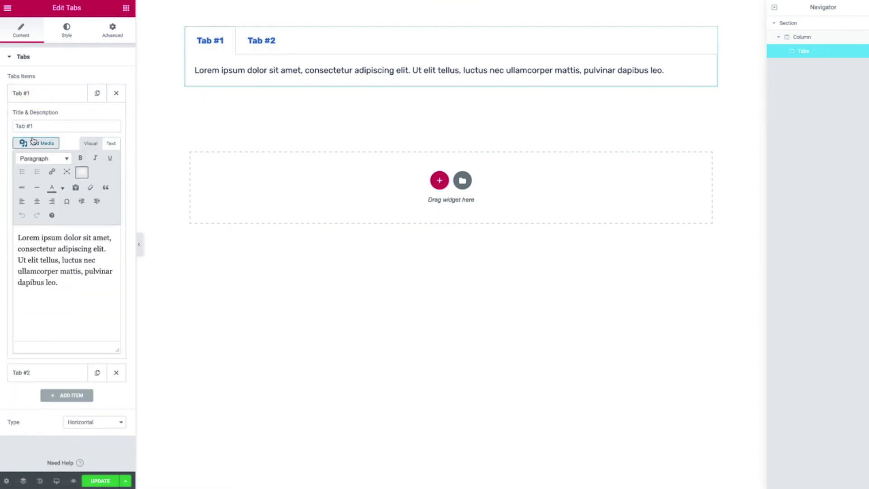
{"action": "left_click", "coordinate": [72, 284]}
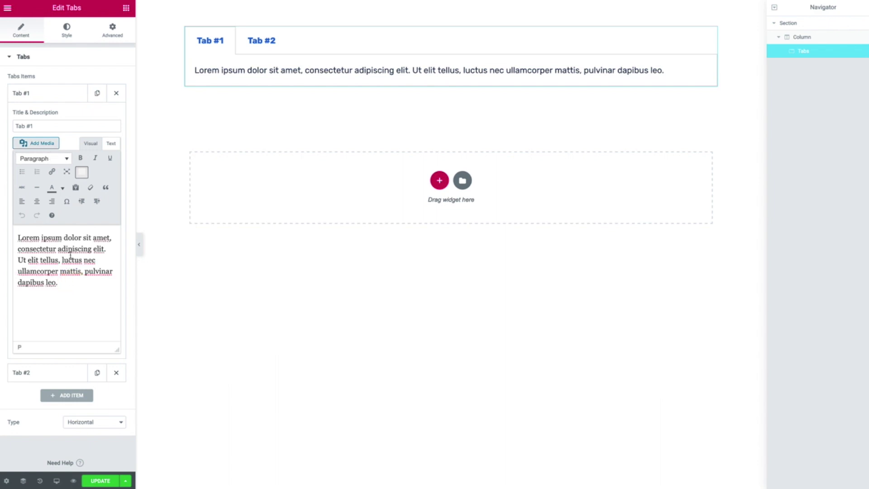
{"action": "left_click", "coordinate": [111, 143]}
{"action": "left_click", "coordinate": [85, 245]}
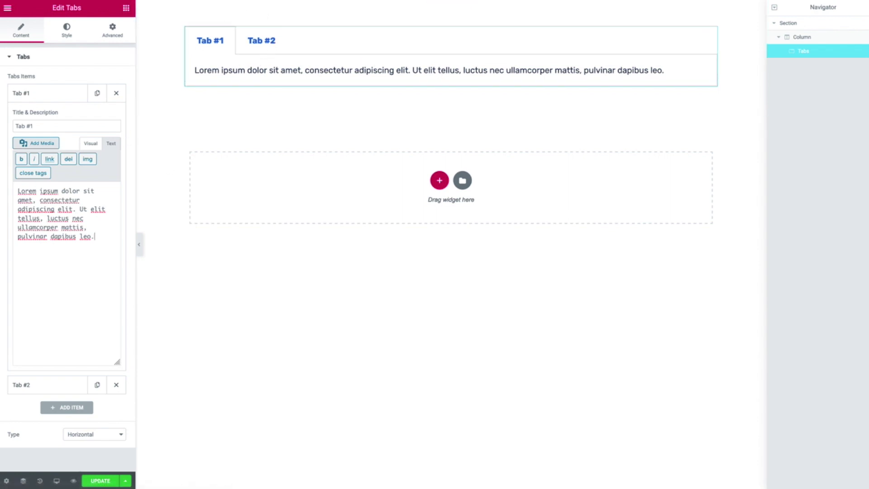
{"action": "key", "text": "alt+Left"}
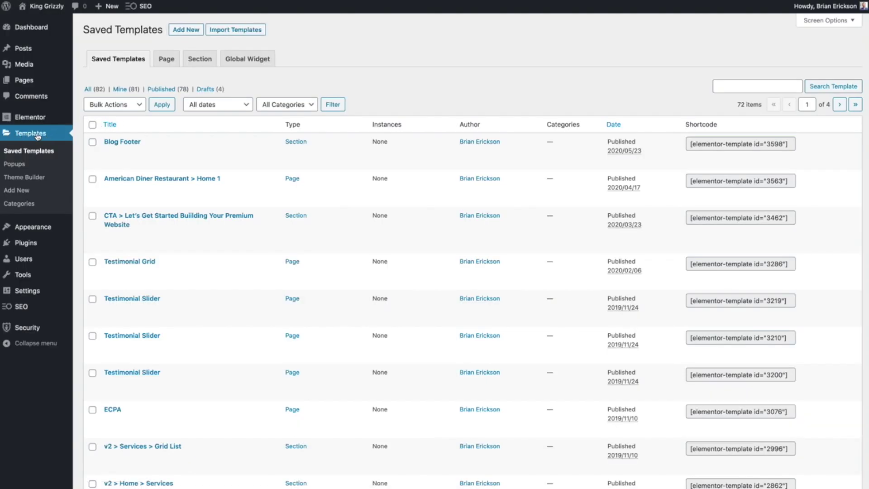
Create a new Section-type template named 'Tabs: Demo Tab 1'
{"action": "left_click", "coordinate": [185, 31]}
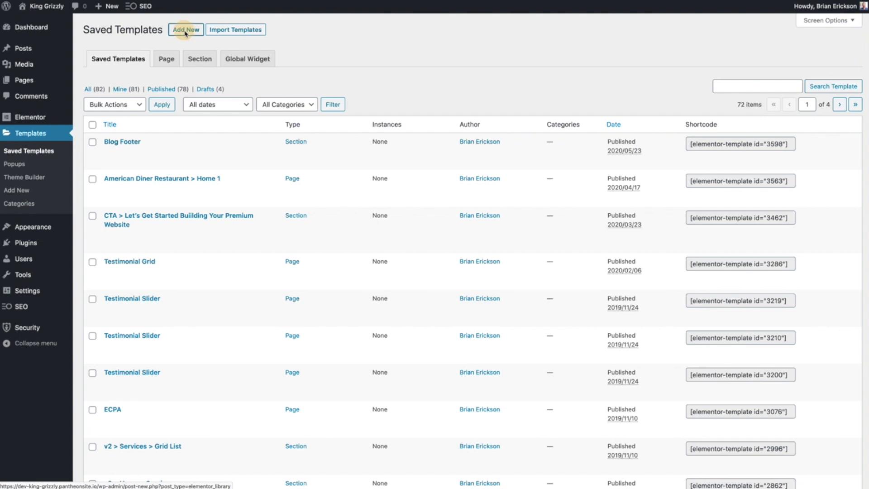
{"action": "left_click", "coordinate": [449, 245]}
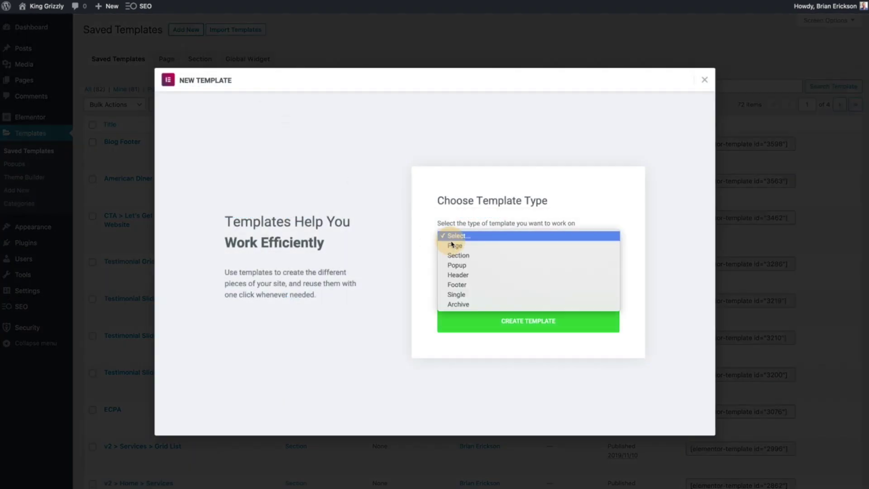
{"action": "left_click", "coordinate": [470, 256]}
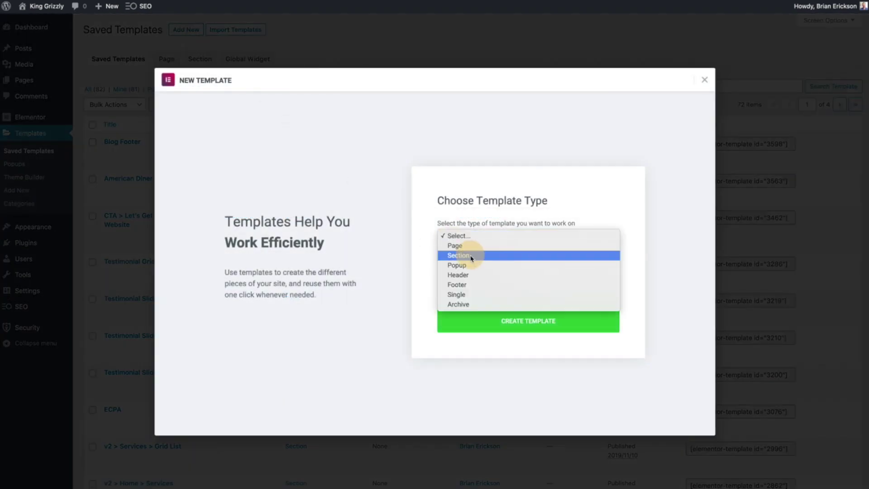
{"action": "left_click", "coordinate": [464, 287]}
{"action": "type", "text": "Tabs: Demo Tab 1"}
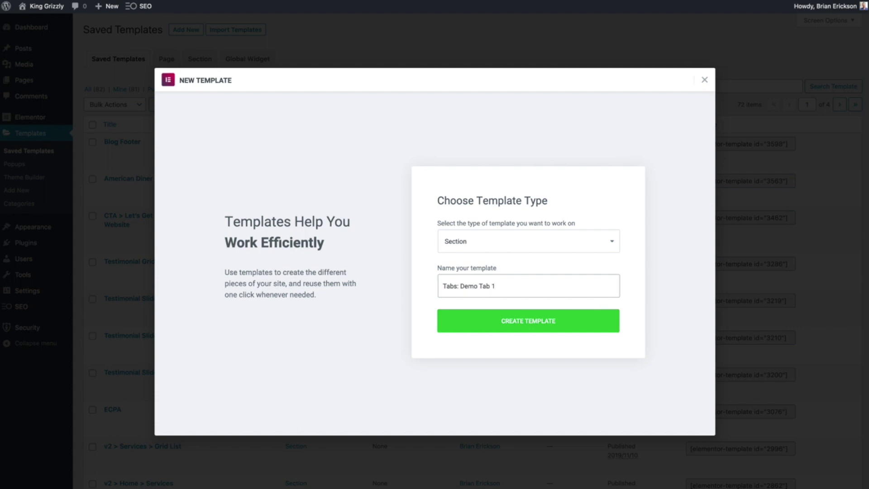
{"action": "left_click", "coordinate": [512, 327]}
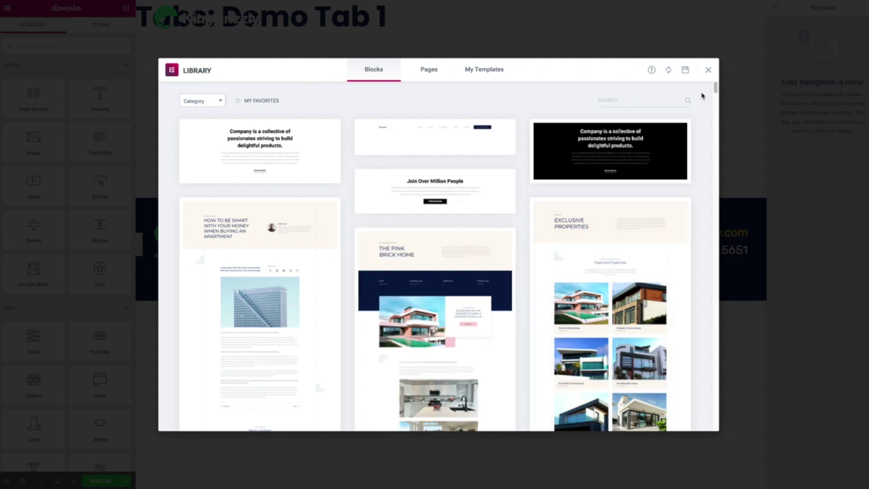
Dismiss the template library and add a two-column section to the template
{"action": "left_click", "coordinate": [709, 71]}
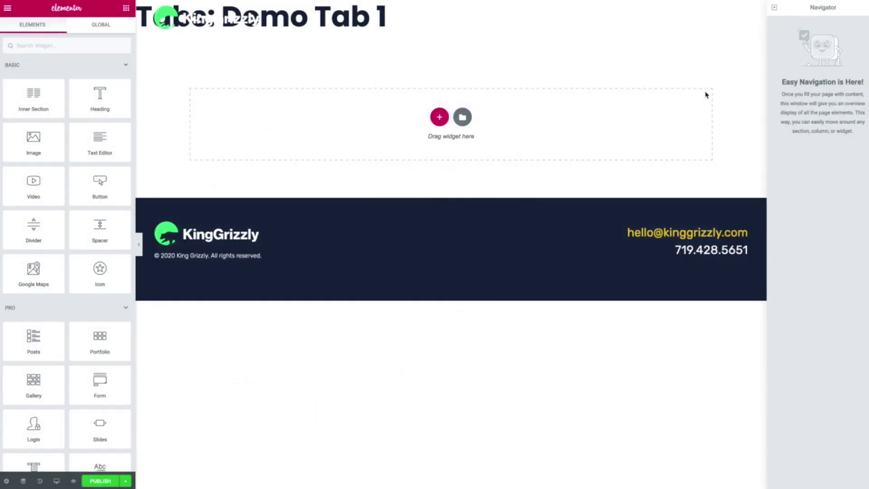
{"action": "left_click", "coordinate": [6, 481]}
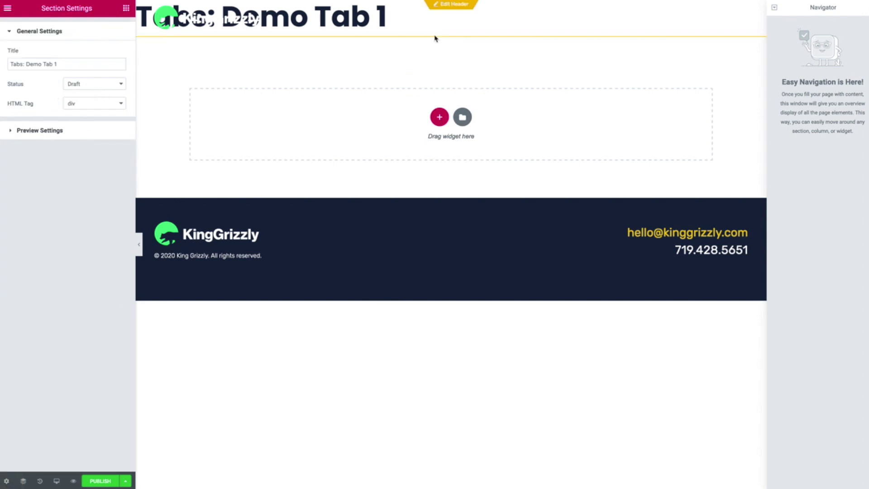
{"action": "left_click", "coordinate": [439, 118]}
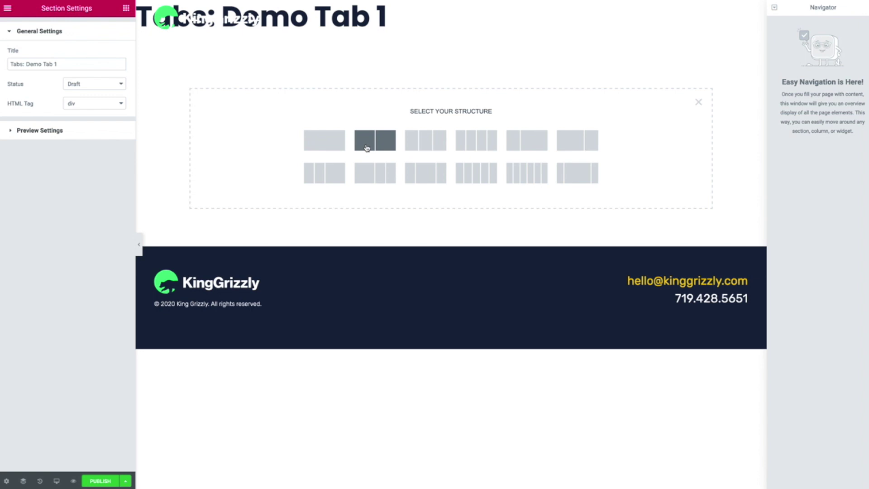
{"action": "left_click", "coordinate": [366, 143]}
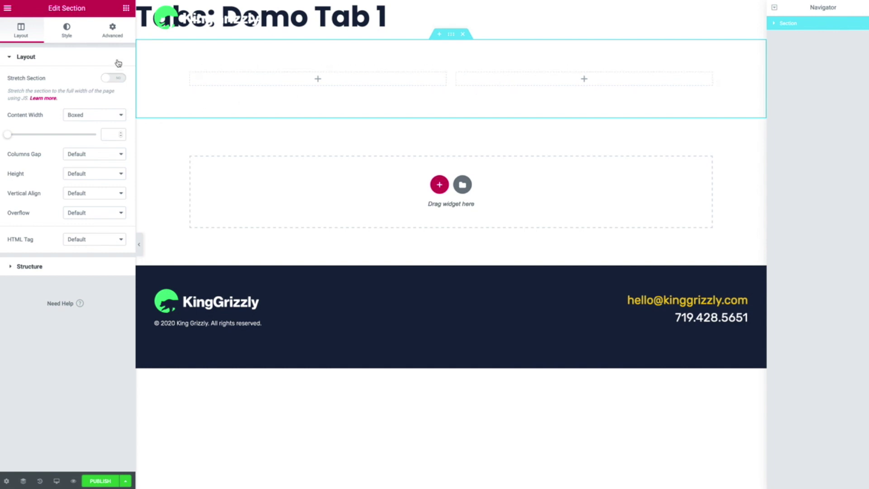
Search 'gall' and place a Basic Gallery widget in the right column
{"action": "left_click", "coordinate": [126, 7]}
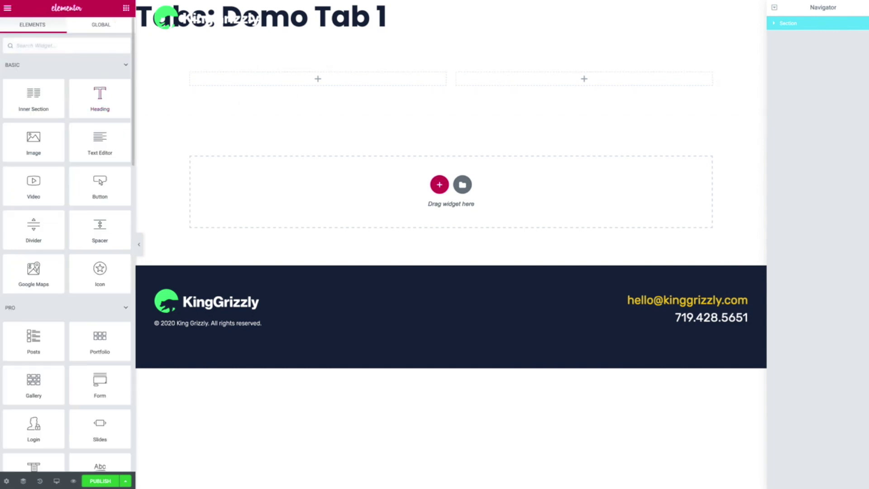
{"action": "type", "text": "galler"}
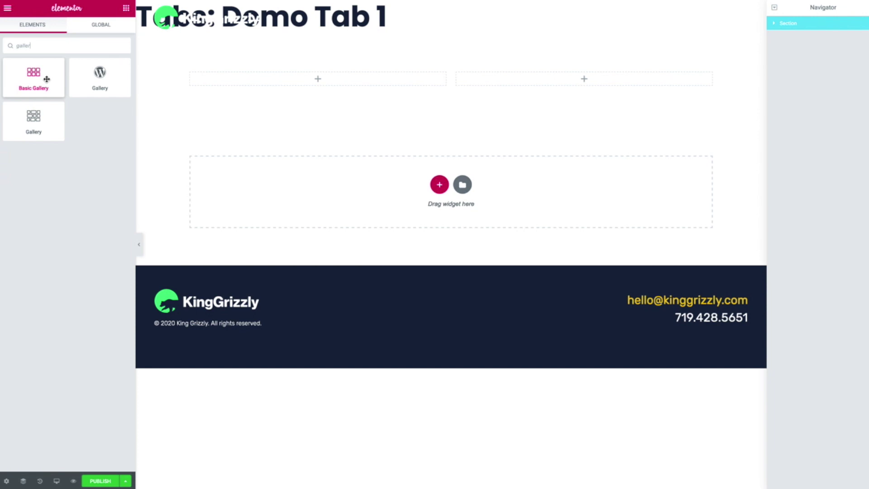
{"action": "left_click_drag", "start_coordinate": [45, 78], "coordinate": [483, 79]}
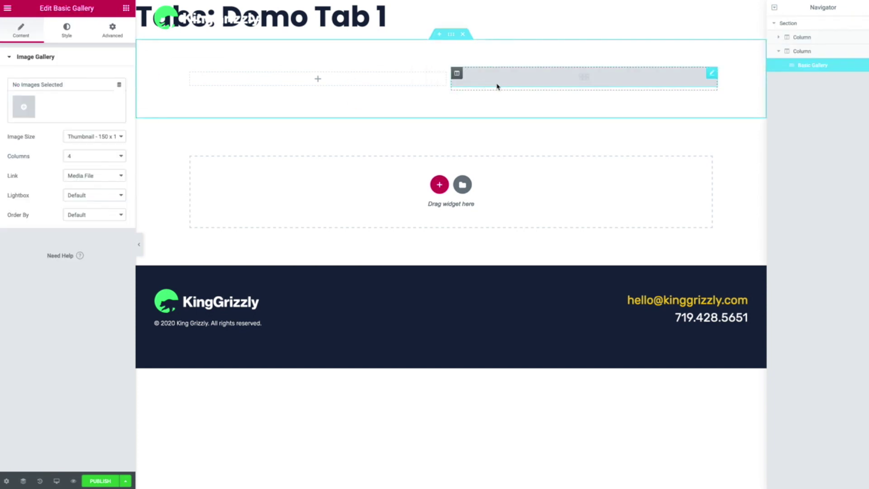
Fill the gallery with six images: interior, blue site screenshot, bedroom, overlook house and two kitchens
{"action": "left_click", "coordinate": [27, 111]}
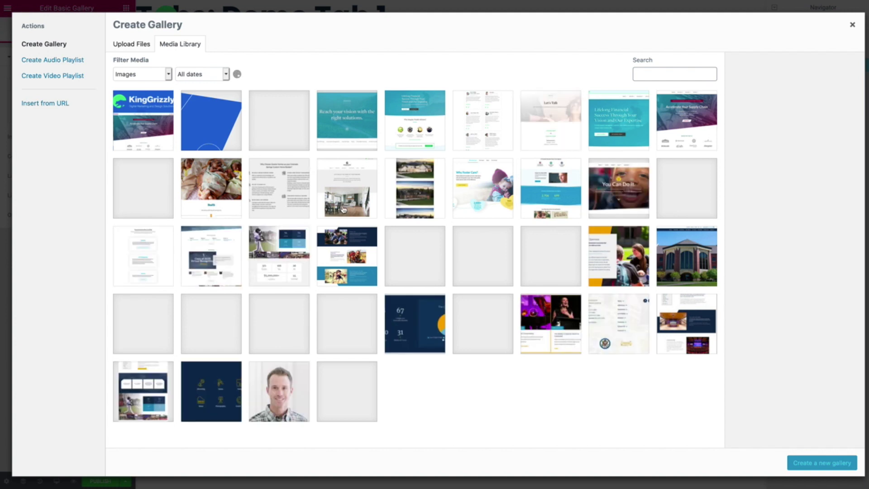
{"action": "left_click", "coordinate": [344, 203]}
{"action": "left_click", "coordinate": [345, 254]}
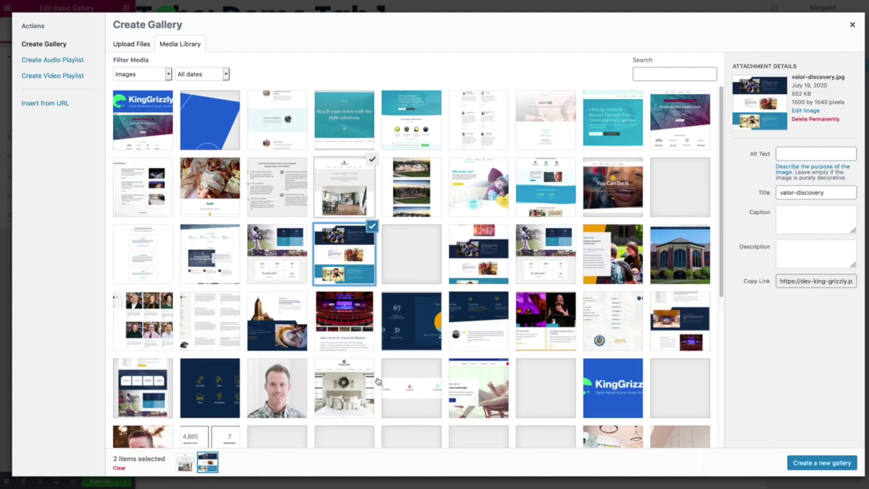
{"action": "left_click", "coordinate": [357, 384]}
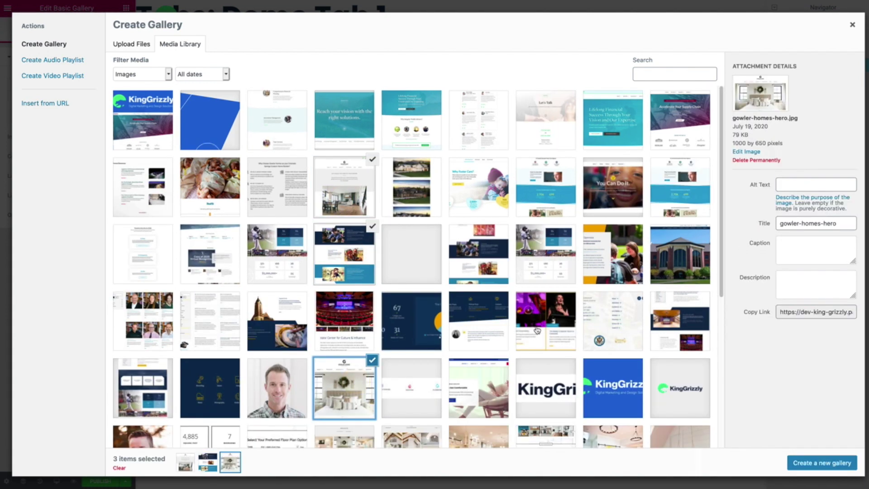
{"action": "scroll", "coordinate": [465, 268], "scroll_direction": "down", "scroll_amount": 5}
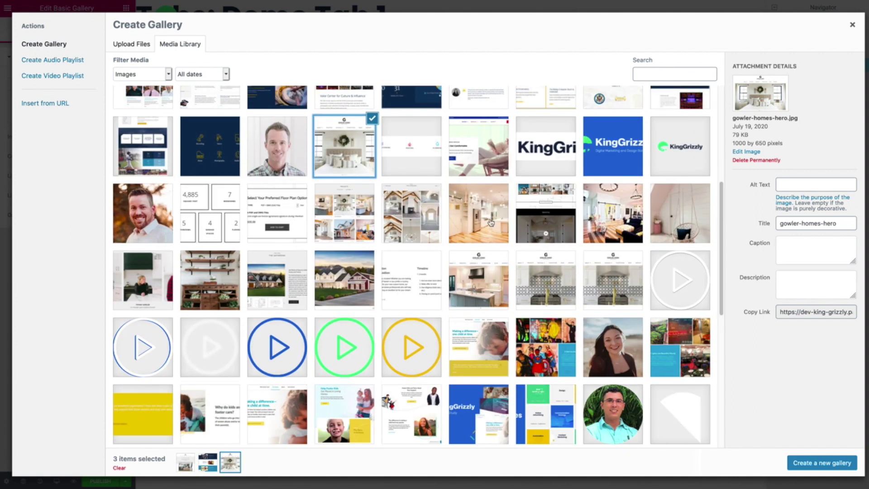
{"action": "left_click", "coordinate": [456, 225]}
{"action": "left_click", "coordinate": [410, 213]}
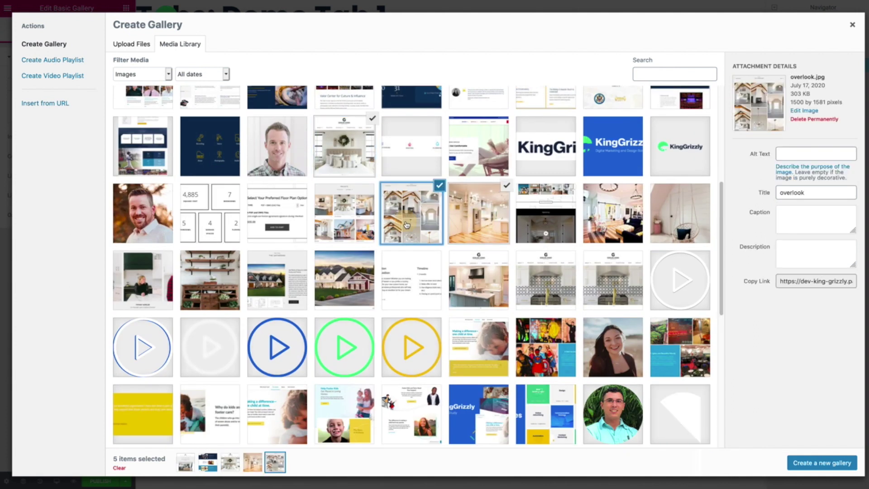
{"action": "left_click", "coordinate": [481, 292]}
{"action": "left_click", "coordinate": [822, 463]}
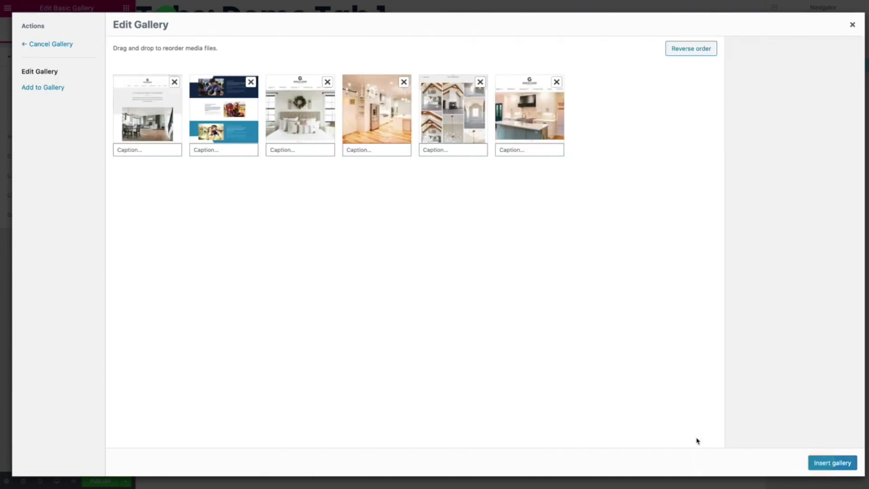
{"action": "left_click", "coordinate": [829, 463]}
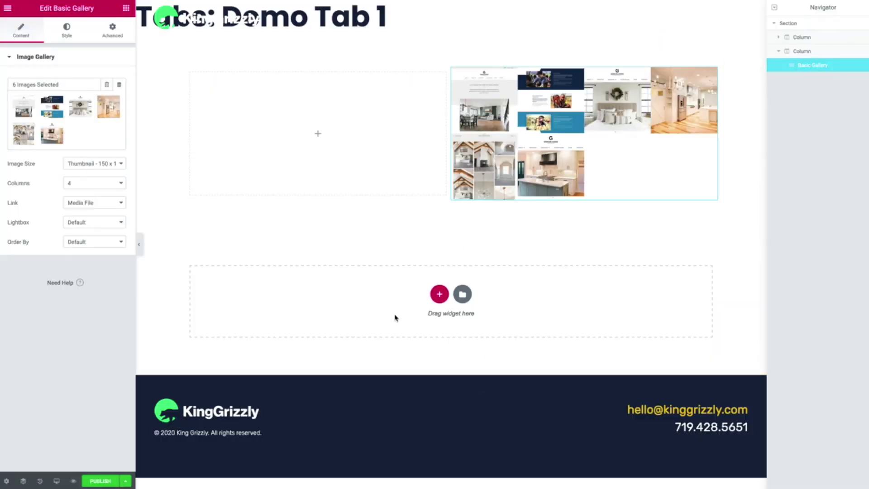
Set the gallery to 3 columns and add a left-column heading reading 'I love cats!'
{"action": "left_click", "coordinate": [99, 184]}
{"action": "left_click", "coordinate": [100, 178]}
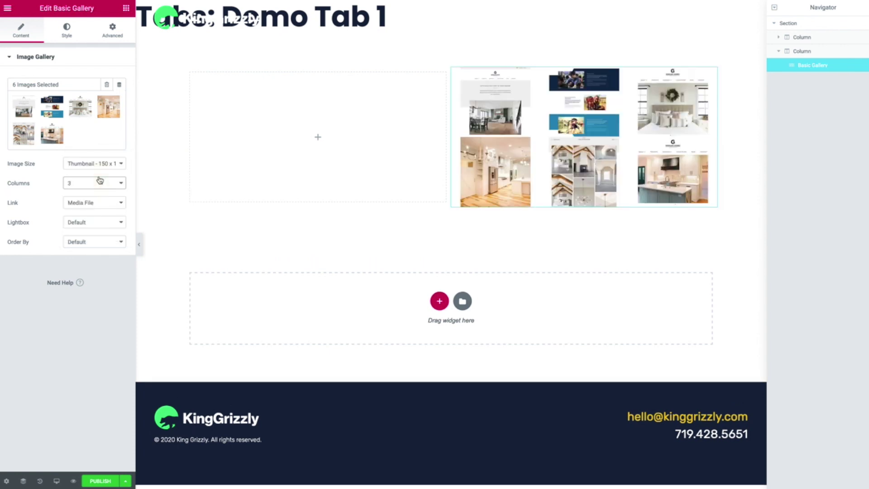
{"action": "left_click", "coordinate": [126, 8]}
{"action": "left_click_drag", "start_coordinate": [100, 101], "coordinate": [314, 149]}
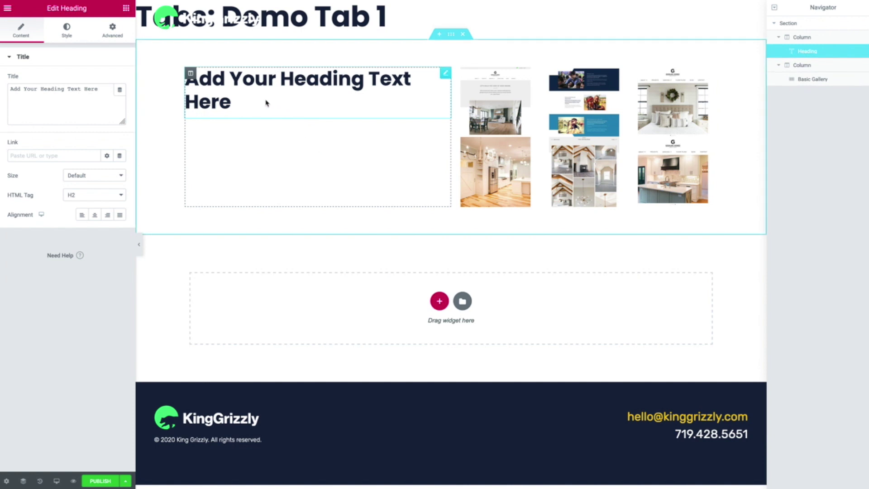
{"action": "triple_click", "coordinate": [34, 85]}
{"action": "left_click", "coordinate": [24, 86], "text": "shift"}
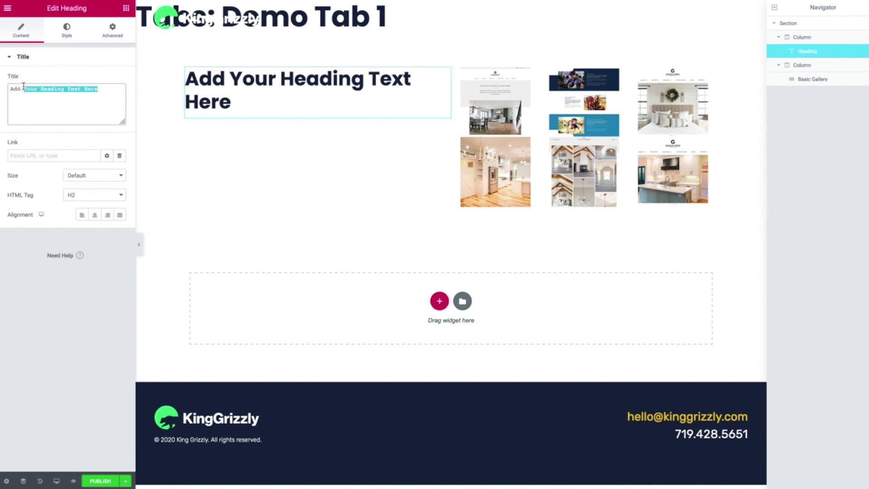
{"action": "type", "text": "I love"}
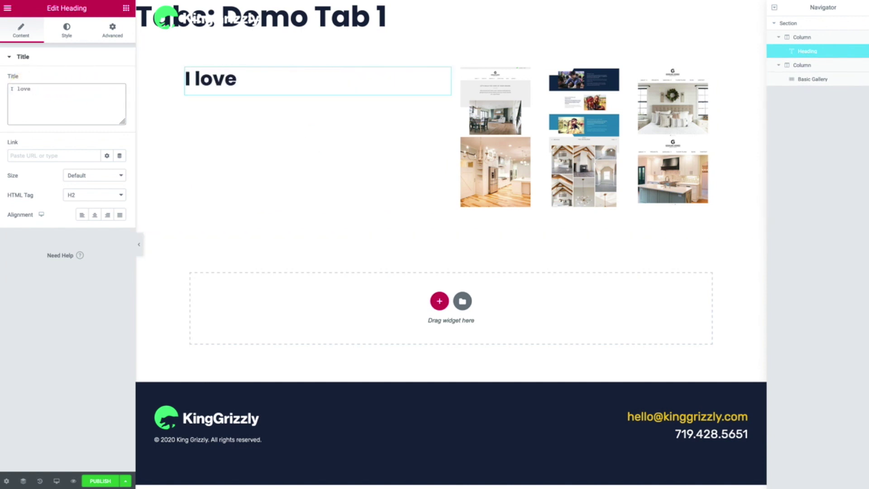
{"action": "type", "text": " cats!"}
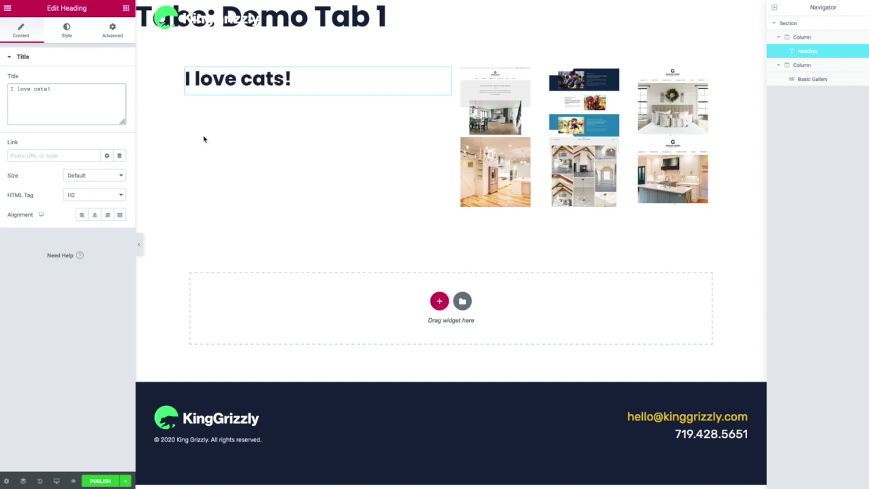
Set the section's vertical alignment to Middle, leaving its height unchanged
{"action": "left_click", "coordinate": [451, 34]}
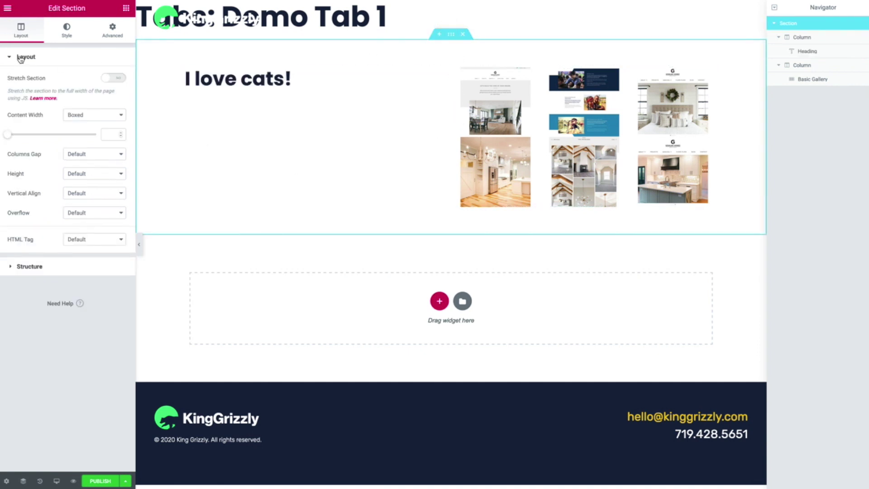
{"action": "left_click", "coordinate": [84, 174]}
{"action": "left_click", "coordinate": [41, 172]}
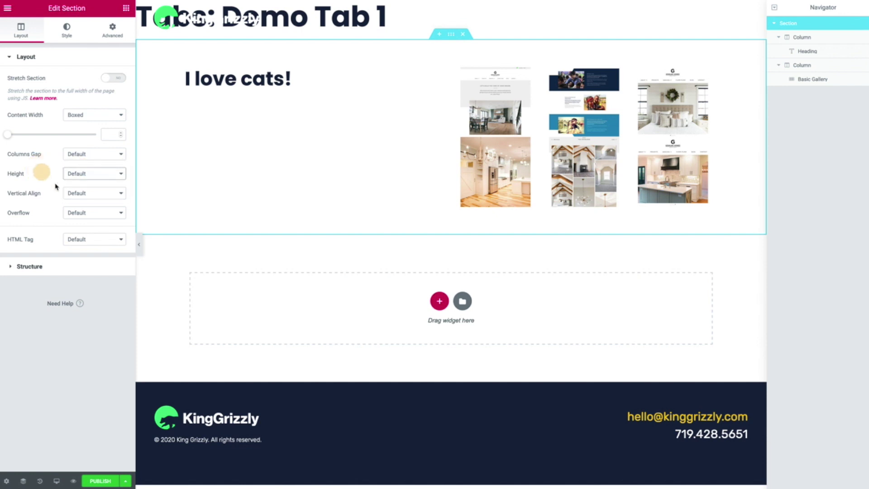
{"action": "left_click", "coordinate": [88, 193]}
{"action": "left_click", "coordinate": [86, 210]}
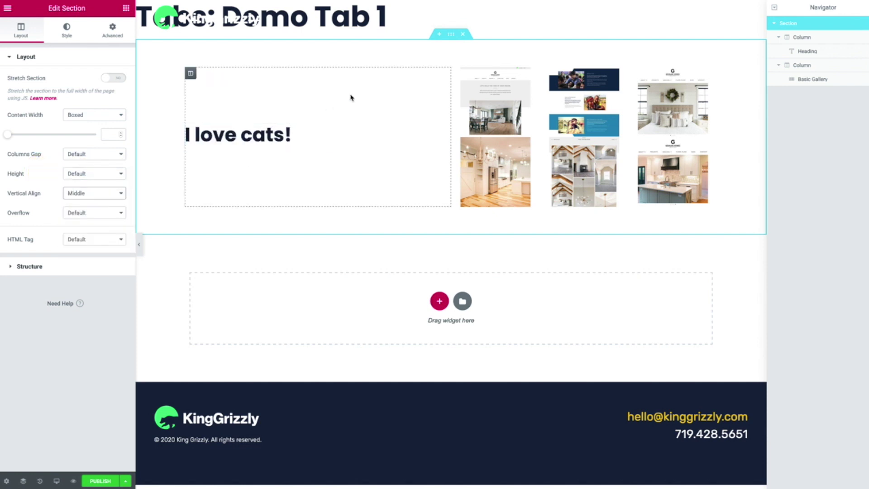
Add a Text Editor block under the heading and publish the section template
{"action": "left_click", "coordinate": [126, 8]}
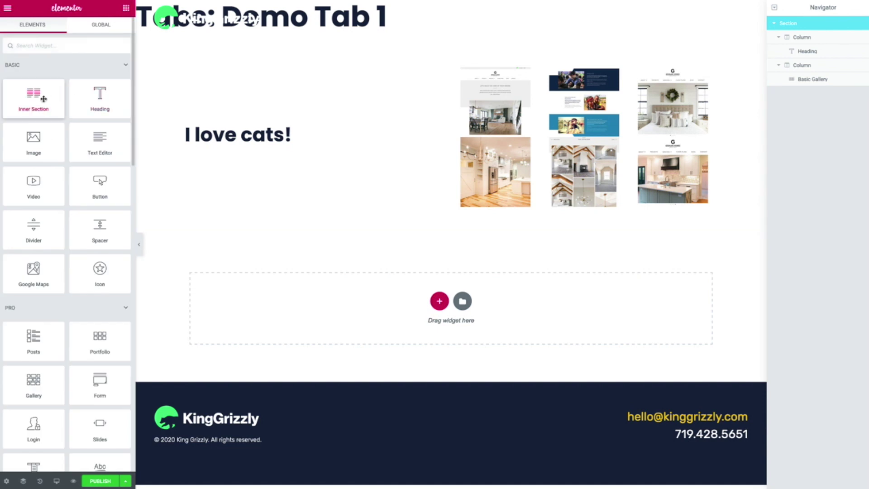
{"action": "left_click_drag", "start_coordinate": [99, 141], "coordinate": [243, 154]}
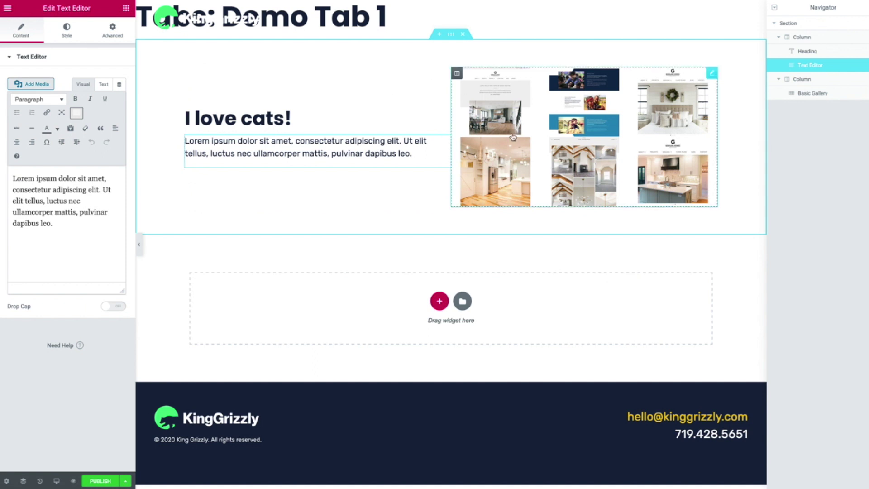
{"action": "left_click", "coordinate": [100, 481]}
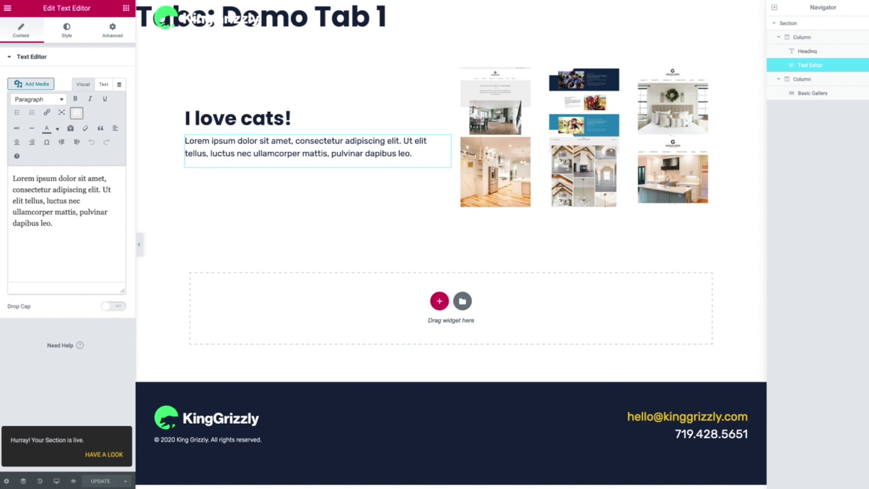
Return to Saved Templates and select the Tabs: Demo Tab 1 shortcode [elementor-template id="4219"]
{"action": "key", "text": "alt+Left"}
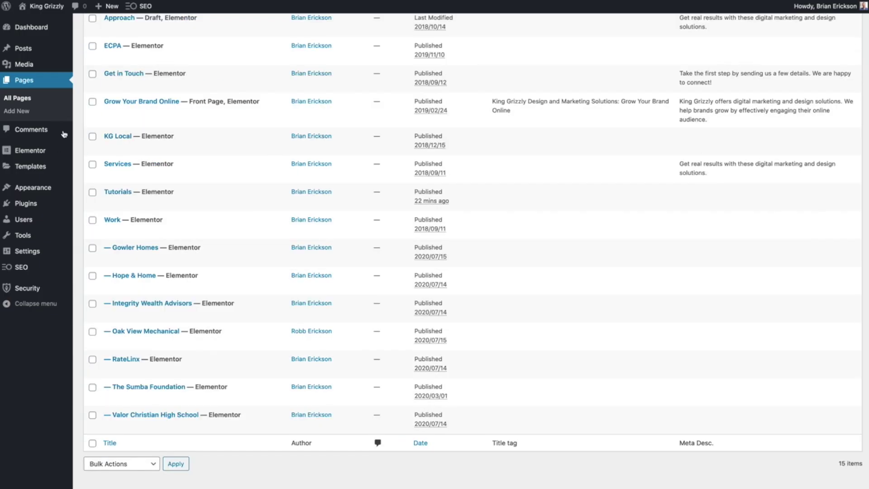
{"action": "left_click", "coordinate": [35, 168]}
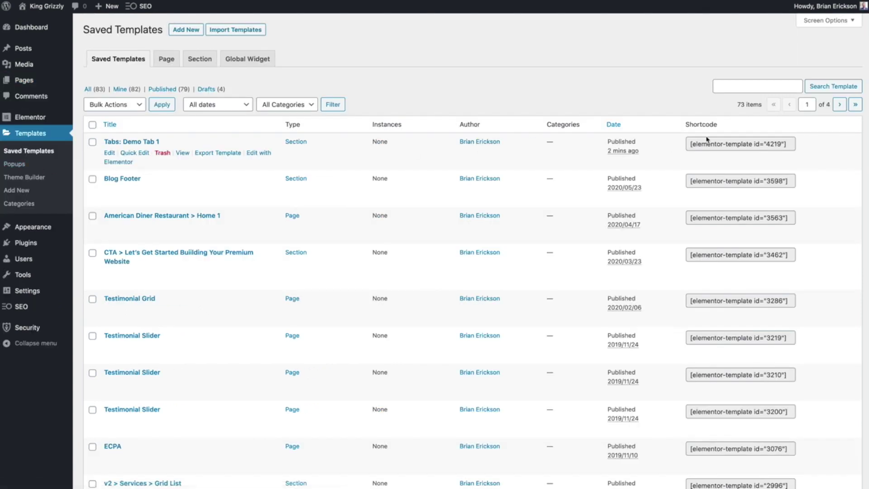
{"action": "left_click", "coordinate": [695, 144]}
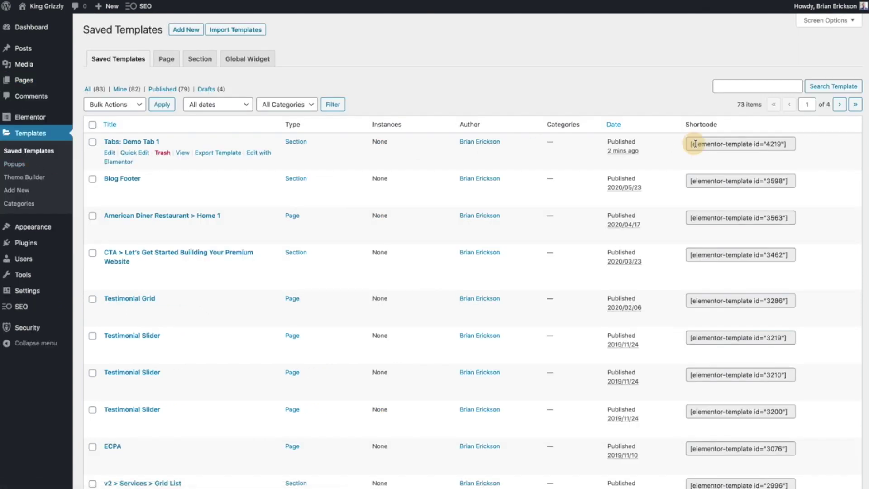
{"action": "left_click", "coordinate": [747, 144]}
{"action": "key", "text": "ctrl+c"}
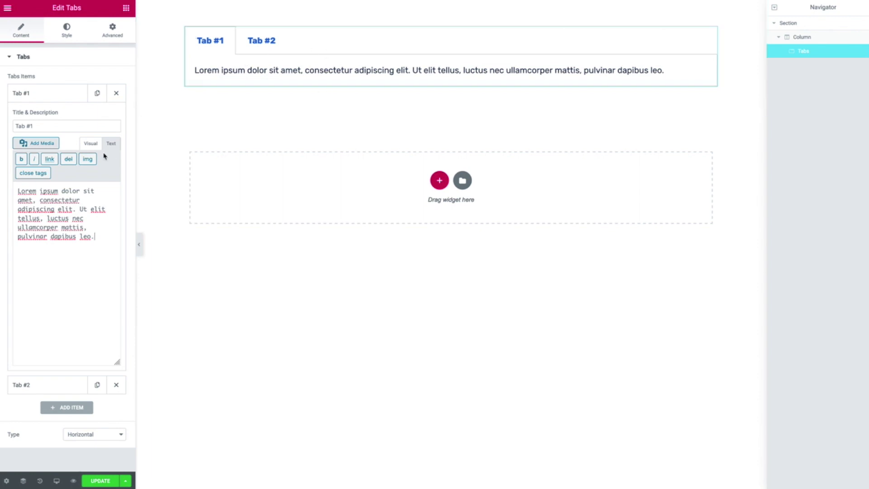
Replace Tab #1's Lorem ipsum text with the shortcode [elementor-template id="4219"]
{"action": "key", "text": "ctrl+a"}
{"action": "key", "text": "ctrl+v"}
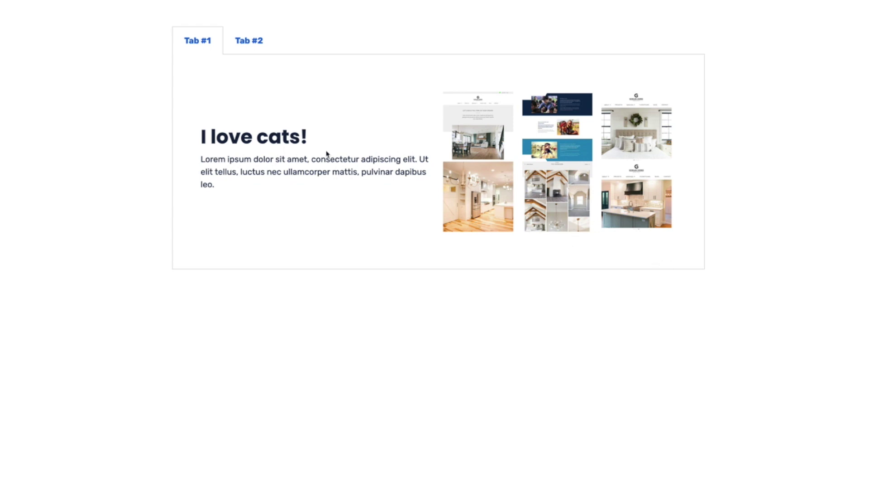
In the front-end preview, toggle between Tab #2 and Tab #1 and browse gallery images in the lightbox
{"action": "left_click", "coordinate": [246, 41]}
{"action": "left_click", "coordinate": [204, 43]}
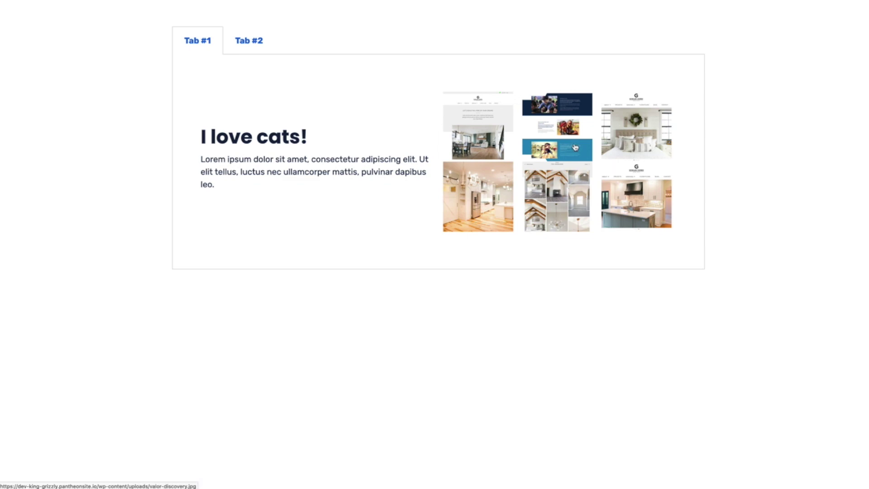
{"action": "left_click", "coordinate": [551, 146]}
{"action": "left_click", "coordinate": [812, 245]}
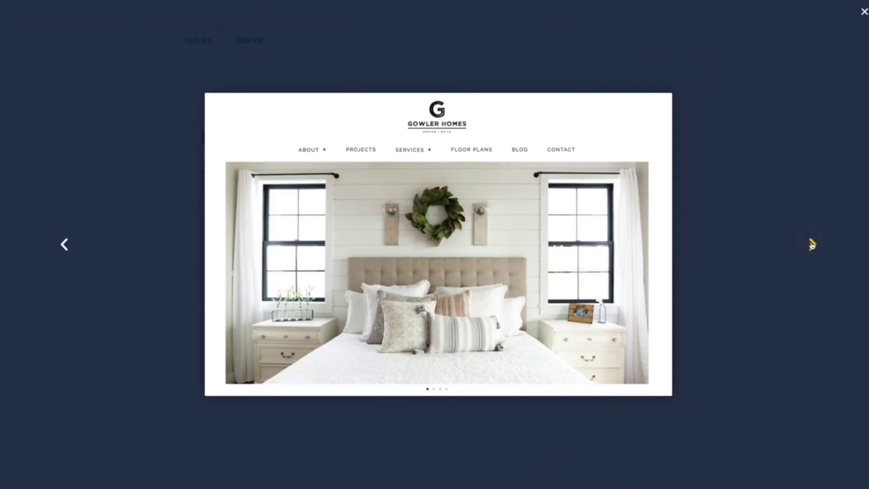
{"action": "left_click", "coordinate": [814, 245]}
{"action": "left_click", "coordinate": [863, 12]}
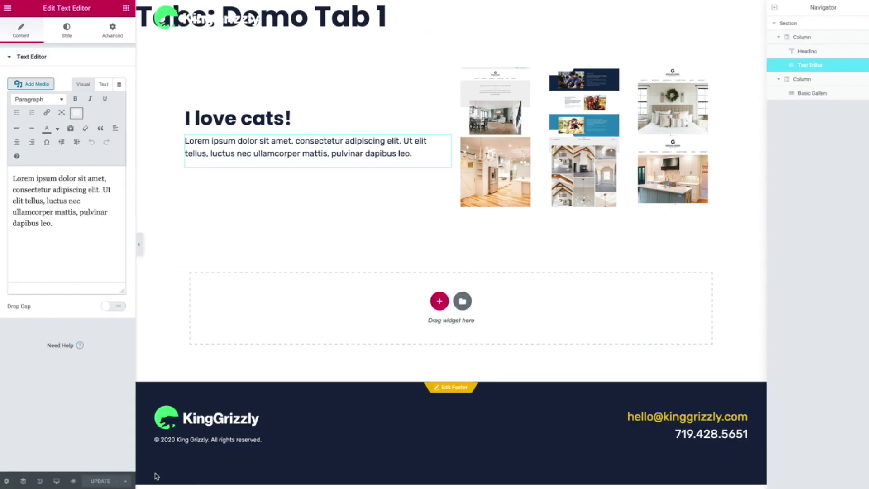
In Tablet preview, set Column Width to 100% for the text column and the gallery column
{"action": "left_click", "coordinate": [57, 481]}
{"action": "left_click", "coordinate": [47, 443]}
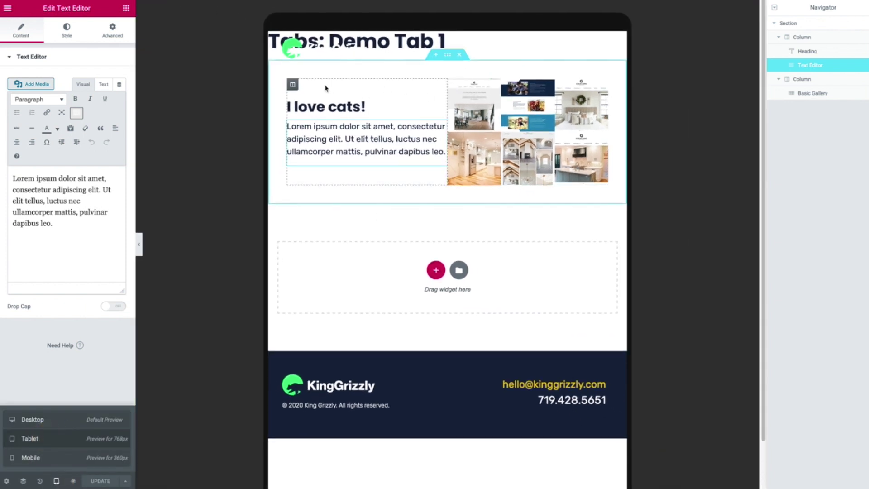
{"action": "left_click", "coordinate": [293, 84]}
{"action": "left_click", "coordinate": [111, 80]}
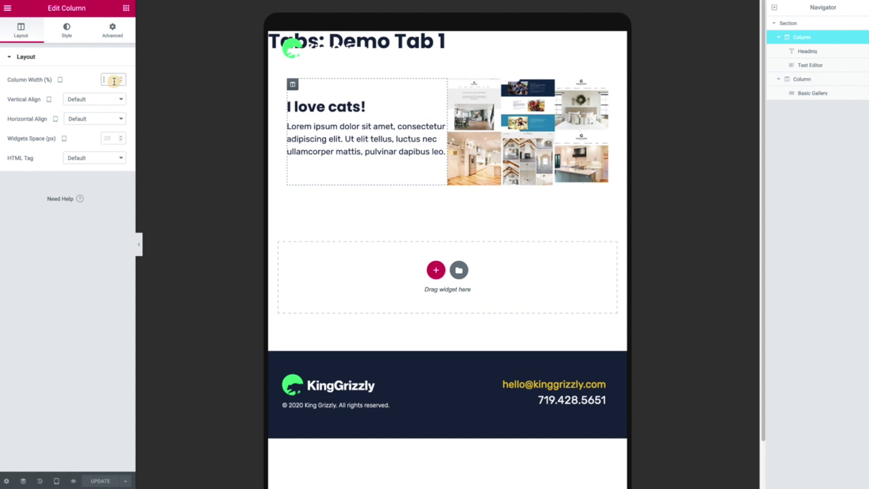
{"action": "type", "text": "100"}
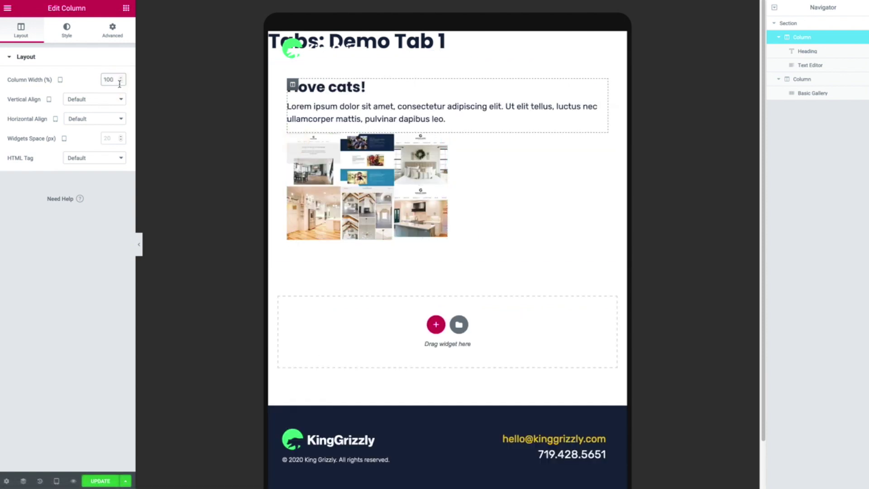
{"action": "left_click", "coordinate": [293, 140]}
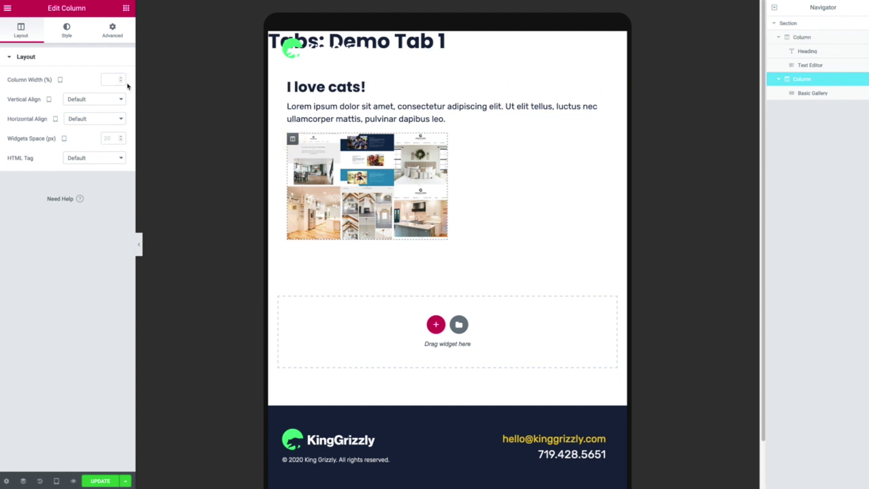
{"action": "left_click", "coordinate": [109, 79]}
{"action": "type", "text": "100"}
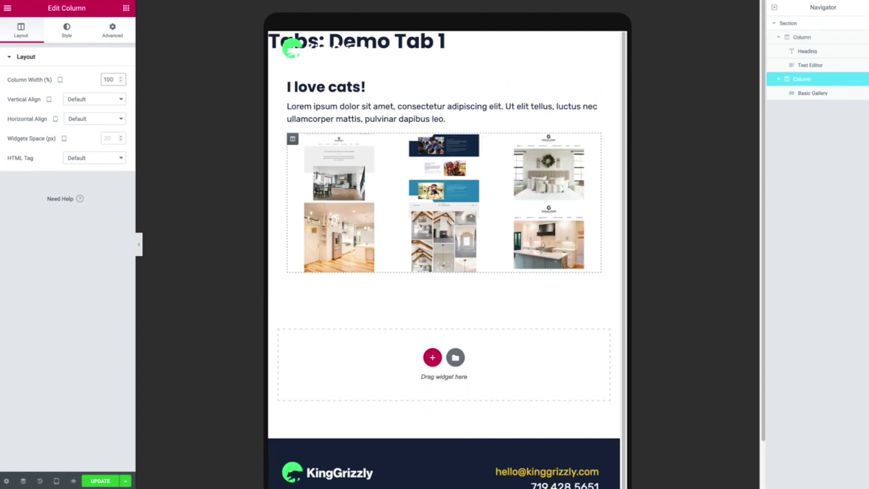